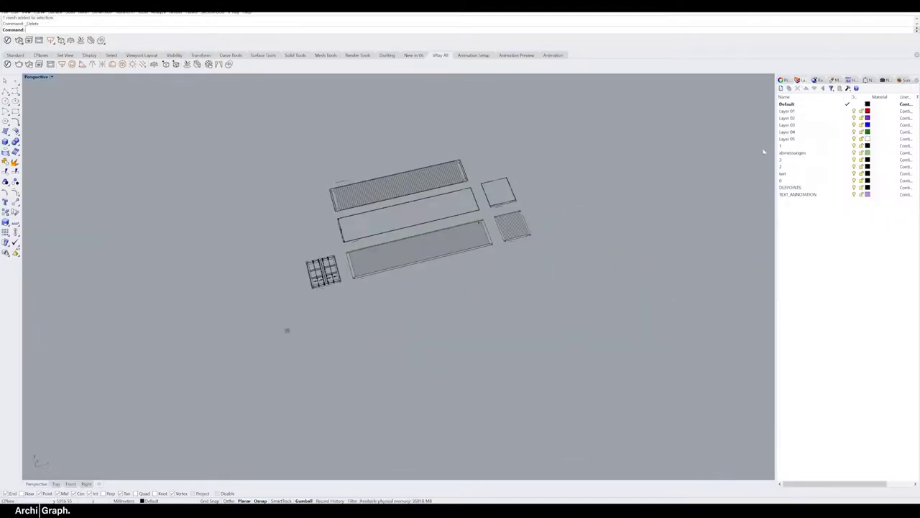
# Merge the container drawing layers into one CAD layer and pick the Back and side elevations.
pyautogui.rightClick(788, 138)
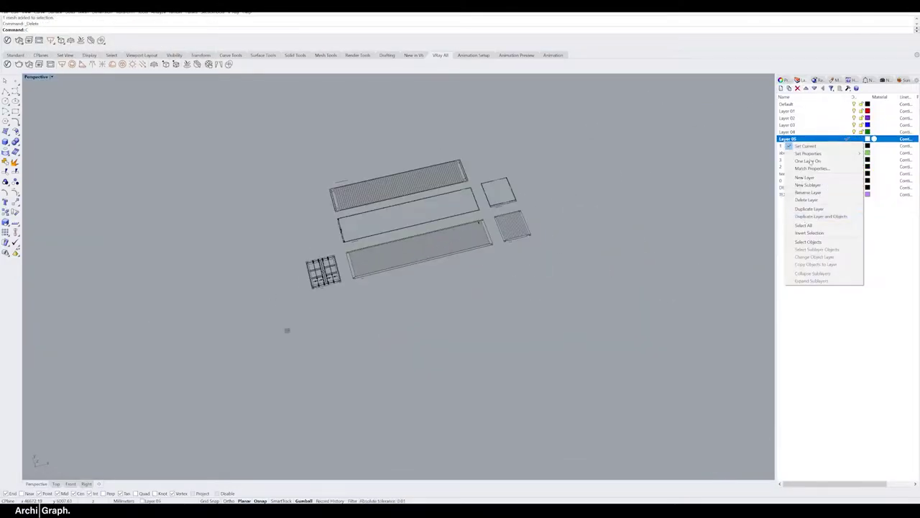
pyautogui.scroll(5, 568, 345)
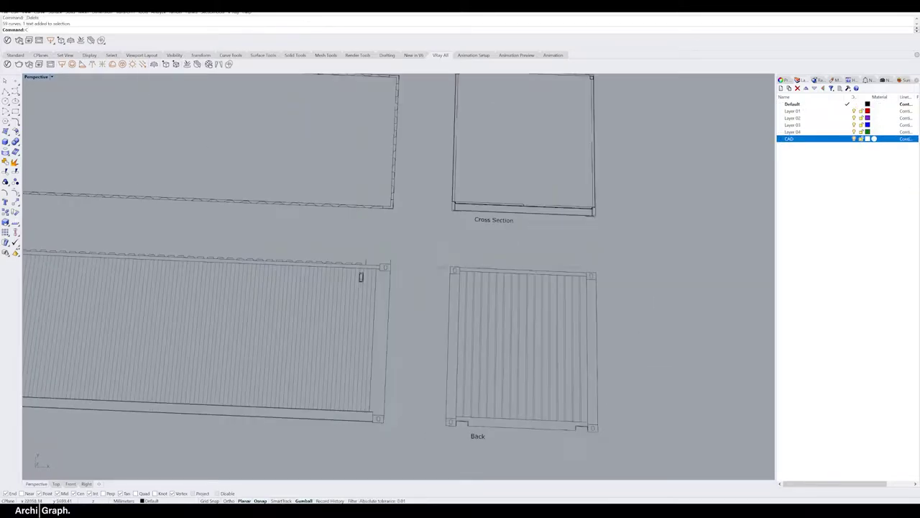
pyautogui.click(487, 432)
pyautogui.write('c')
pyautogui.click(245, 294)
pyautogui.scroll(-5, 306, 347)
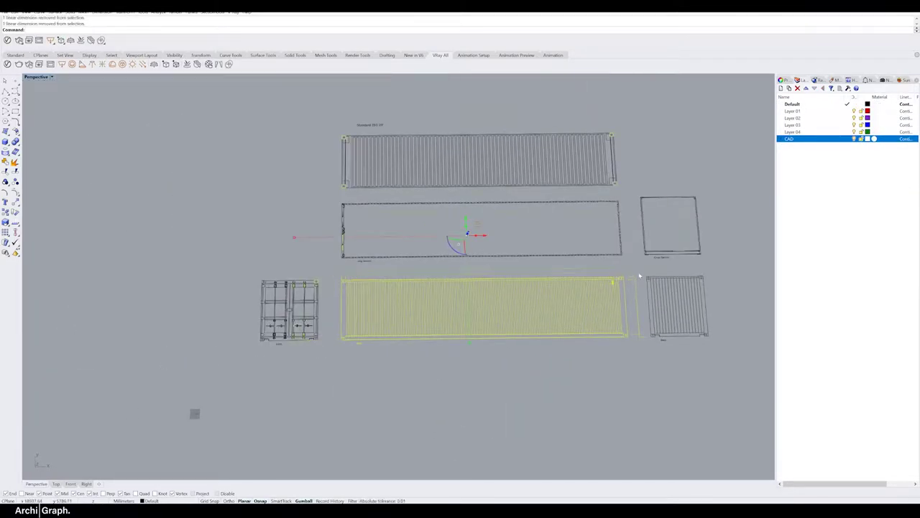
# Stand the square end view drawing upright at the container's end.
pyautogui.press('Escape')
pyautogui.hotkey('ctrl', 'm')
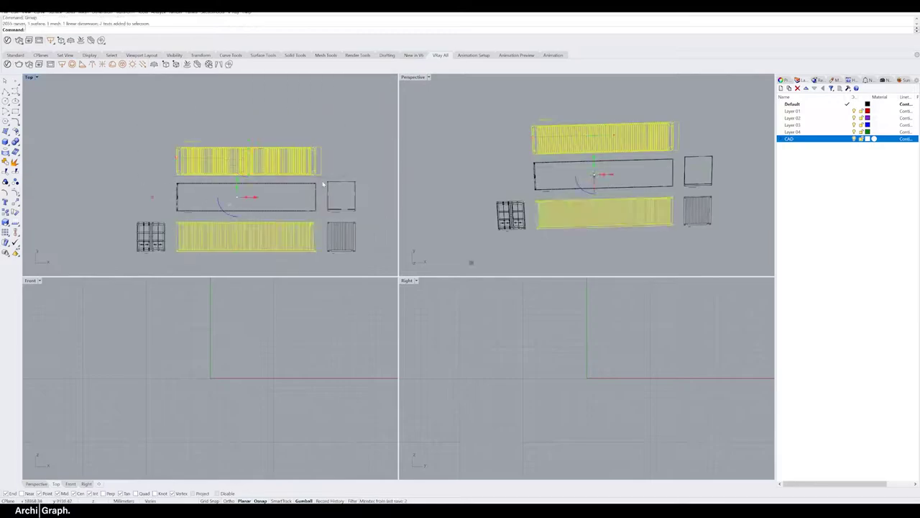
pyautogui.click(281, 212)
pyautogui.click(698, 171)
pyautogui.hotkey('ctrl', 'm')
pyautogui.moveTo(633, 158); pyautogui.dragTo(485, 334, button='right')
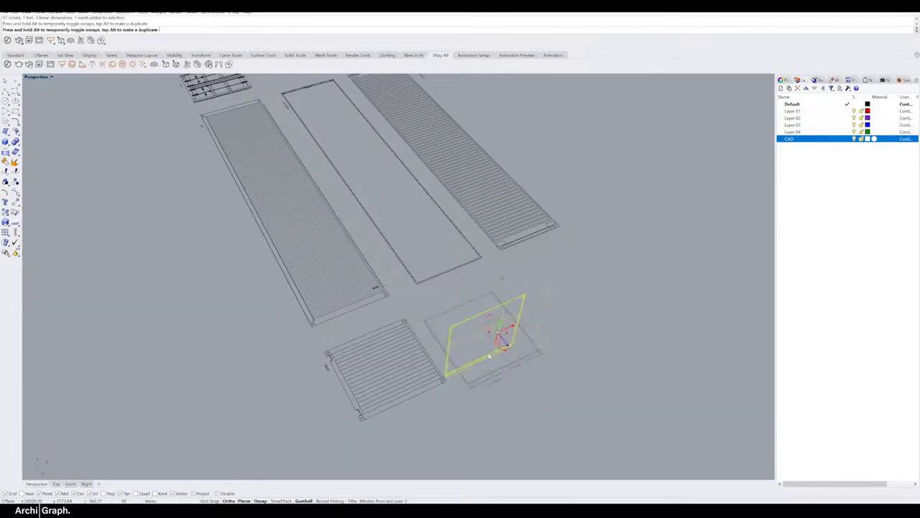
pyautogui.moveTo(489, 356); pyautogui.dragTo(364, 294)
pyautogui.scroll(-5, 364, 294)
# Move the bottom panel drawing into position beneath the upright elevations.
pyautogui.moveTo(426, 460)
pyautogui.mouseDown(button='right')
pyautogui.moveTo(463, 353)
pyautogui.moveTo(370, 242)
pyautogui.mouseUp(button='right')
pyautogui.click(463, 353)
pyautogui.moveTo(370, 242); pyautogui.dragTo(370, 259)
pyautogui.scroll(3, 369, 259)
pyautogui.moveTo(370, 259); pyautogui.dragTo(432, 288, button='right')
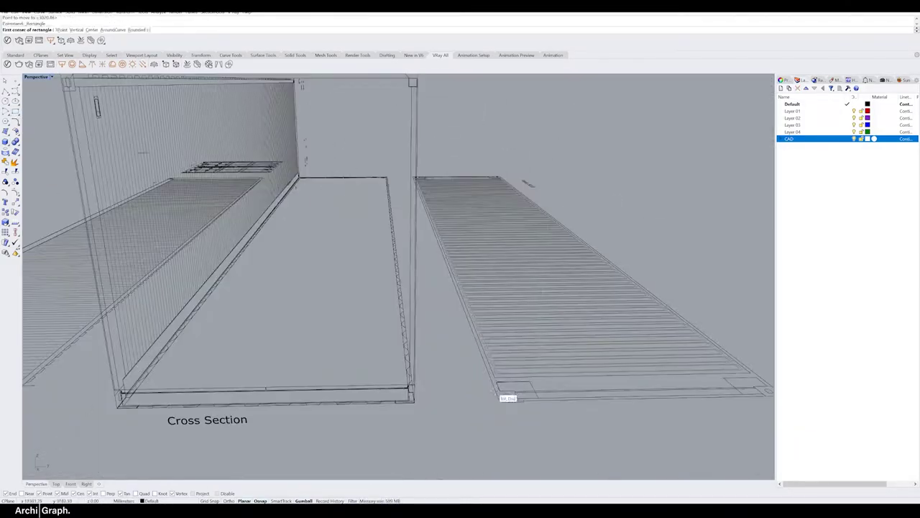
pyautogui.scroll(4, 514, 407)
pyautogui.scroll(3, 374, 237)
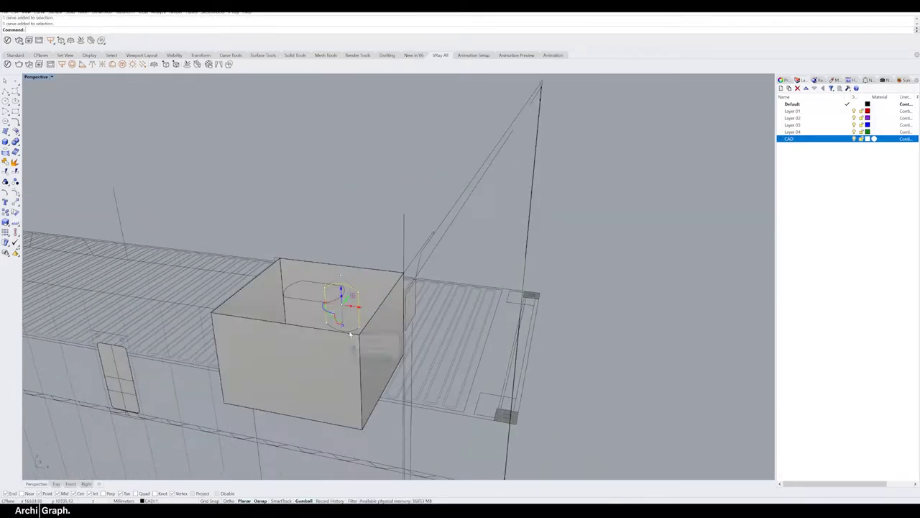
# Move the small end curve of the channel profile into place.
pyautogui.moveTo(350, 335); pyautogui.dragTo(396, 244)
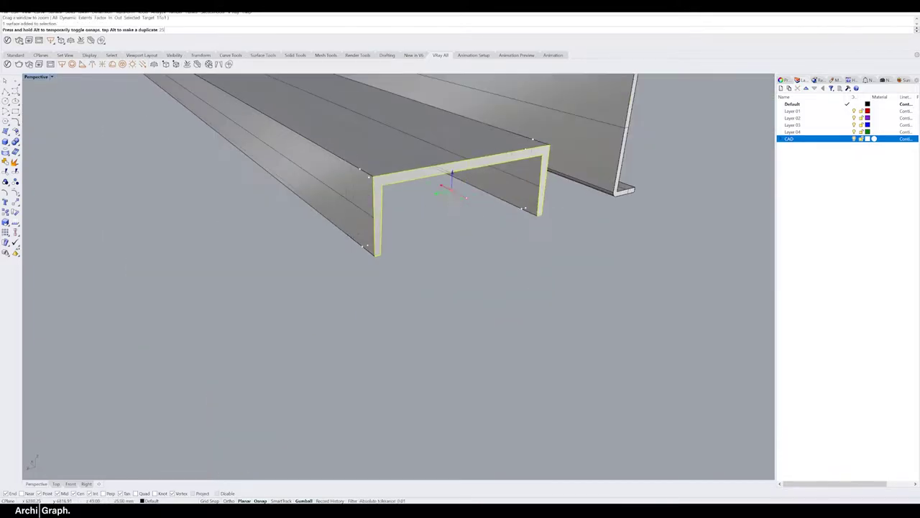
# Unhide all geometry and select the frame and beam assembly.
pyautogui.hotkey('ctrl', 'alt', 'h')
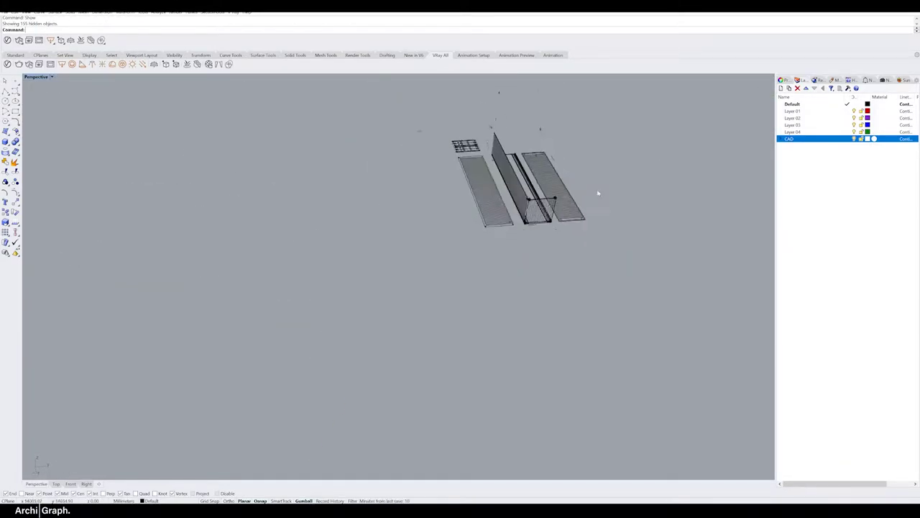
pyautogui.click(487, 263)
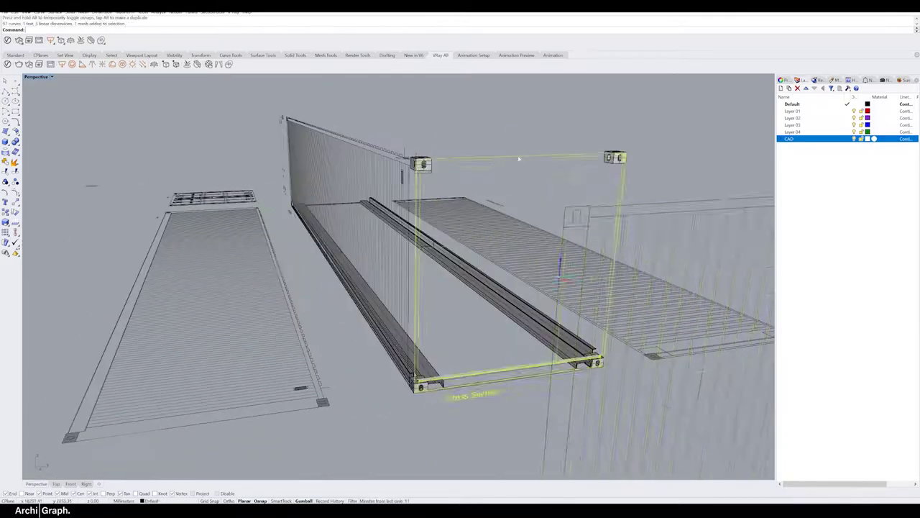
pyautogui.scroll(-5, 632, 295)
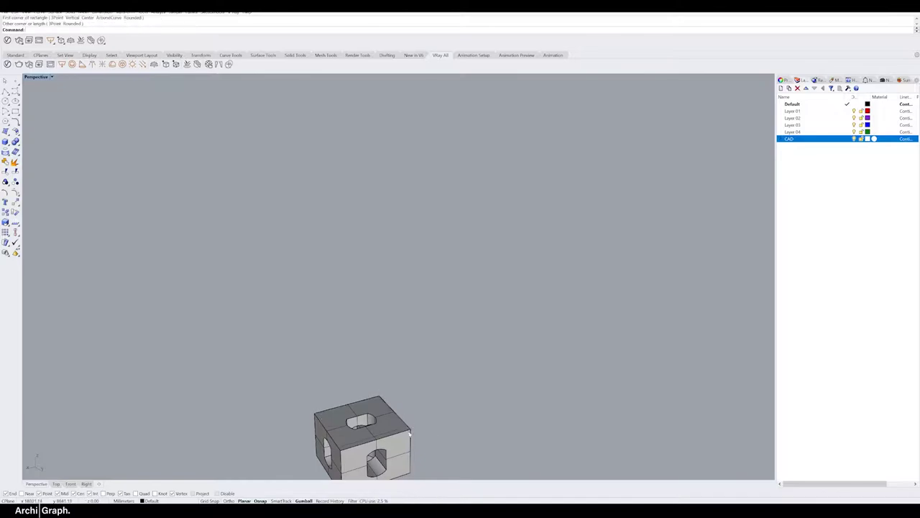
# Offset the corner casting cube's surfaces and fillet the corner post edges.
pyautogui.click(379, 437)
pyautogui.press('Return')
pyautogui.press('Return')
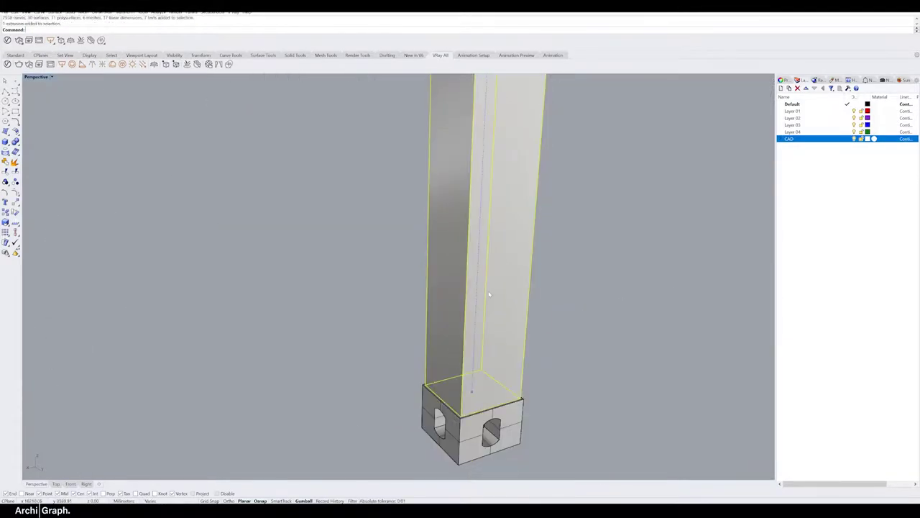
pyautogui.press('Return')
pyautogui.scroll(-2, 396, 314)
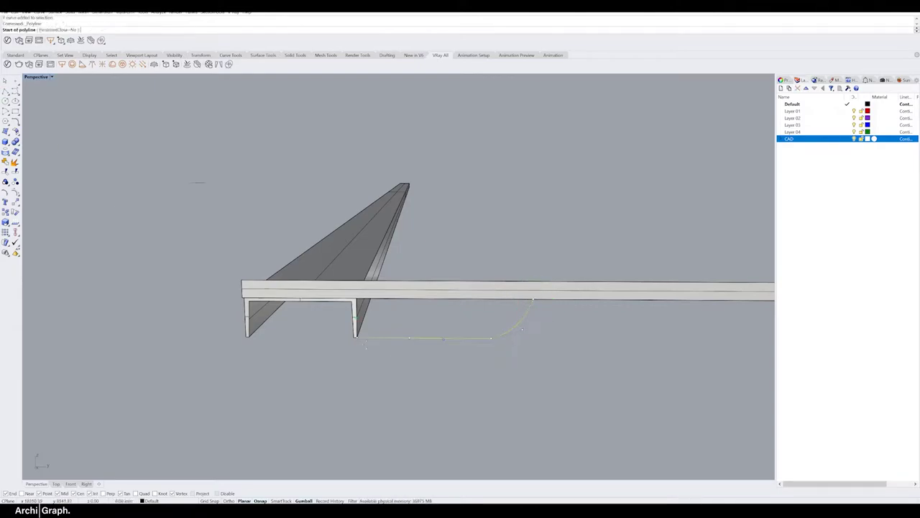
# Show hidden objects and array the rib profile into a corrugated roof panel.
pyautogui.moveTo(218, 390); pyautogui.dragTo(612, 230, button='right')
pyautogui.hotkey('ctrl', 'alt', 'h')
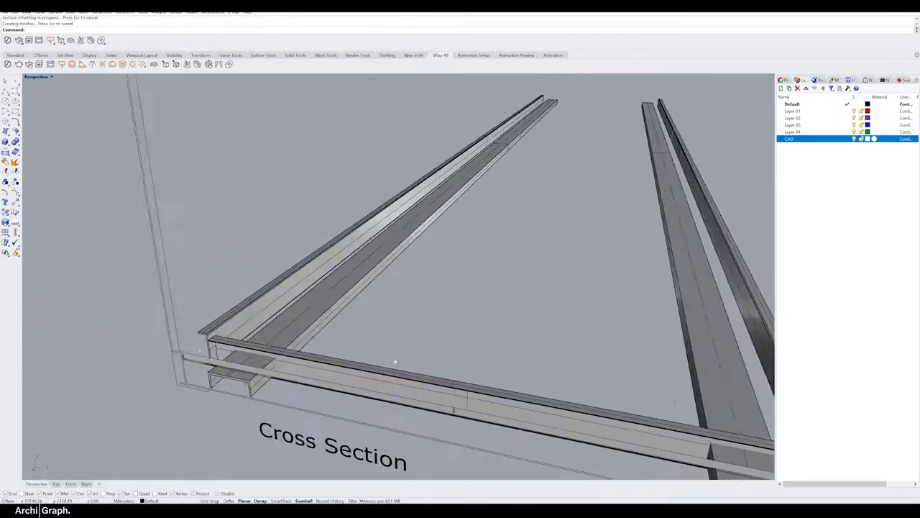
pyautogui.write('Arr')
pyautogui.press('Return')
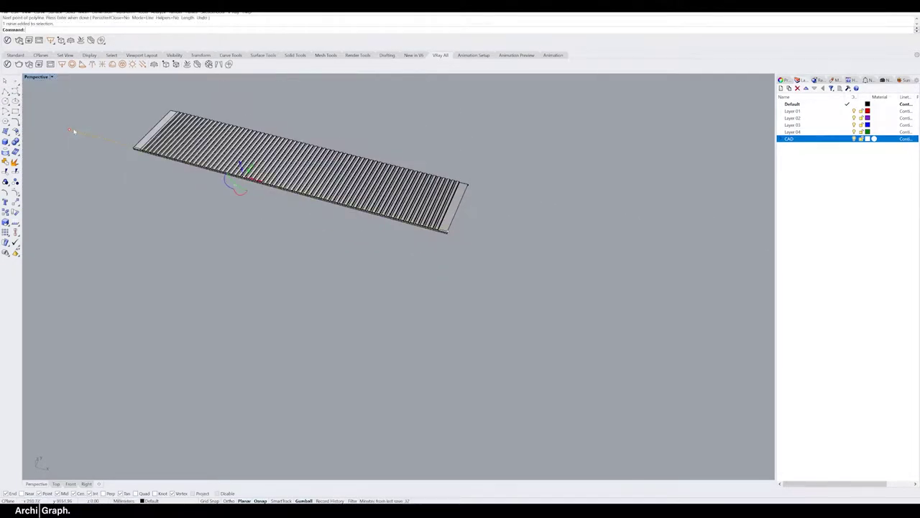
# Delete the temporary roof surface, reposition the beam, and undo the wrong move.
pyautogui.press('Delete')
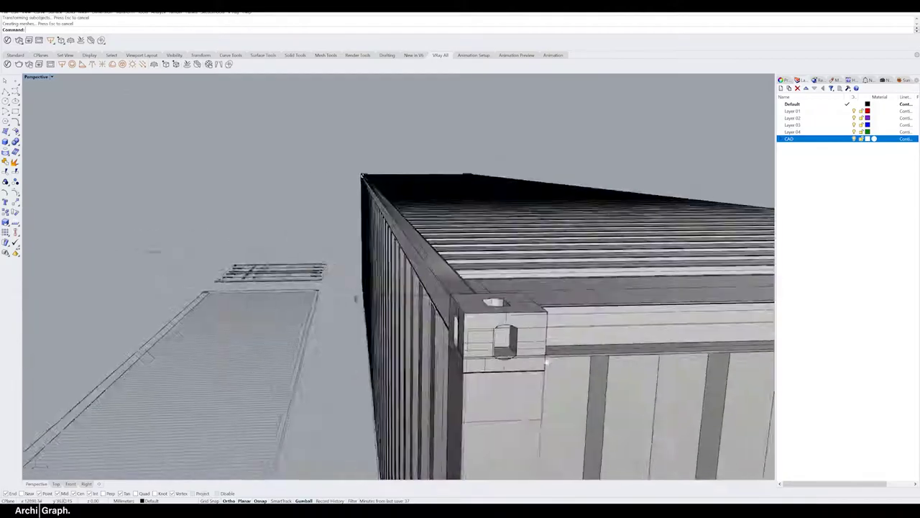
pyautogui.click(484, 203)
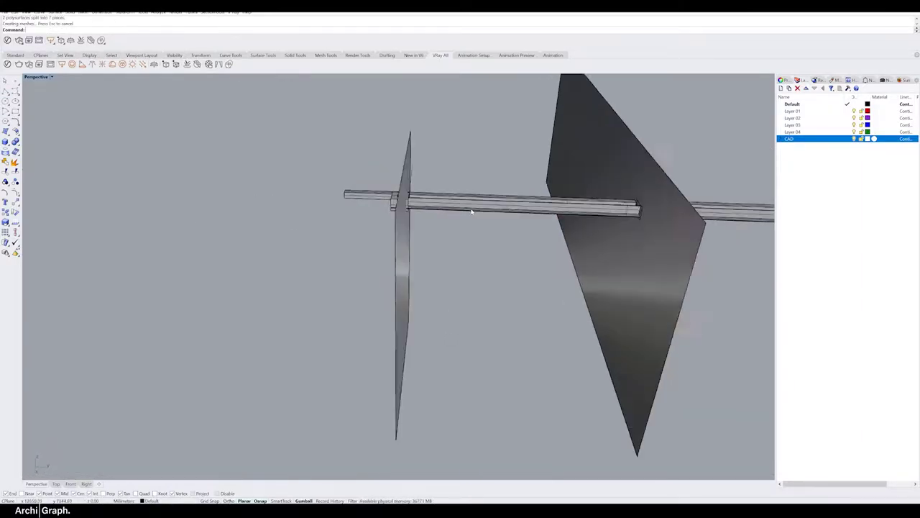
pyautogui.hotkey('ctrl', 'z')
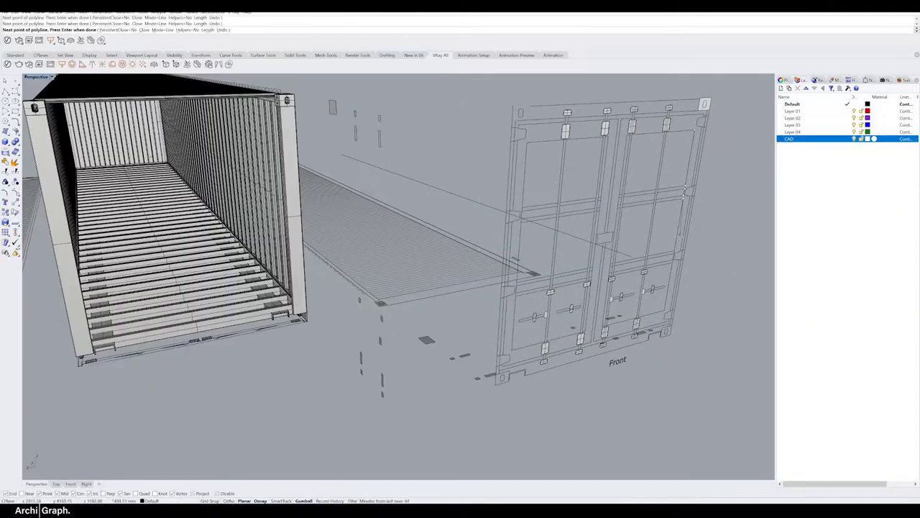
# Select the door-frame points and door curves on the Front drawing for the door leaf.
pyautogui.scroll(5, 347, 257)
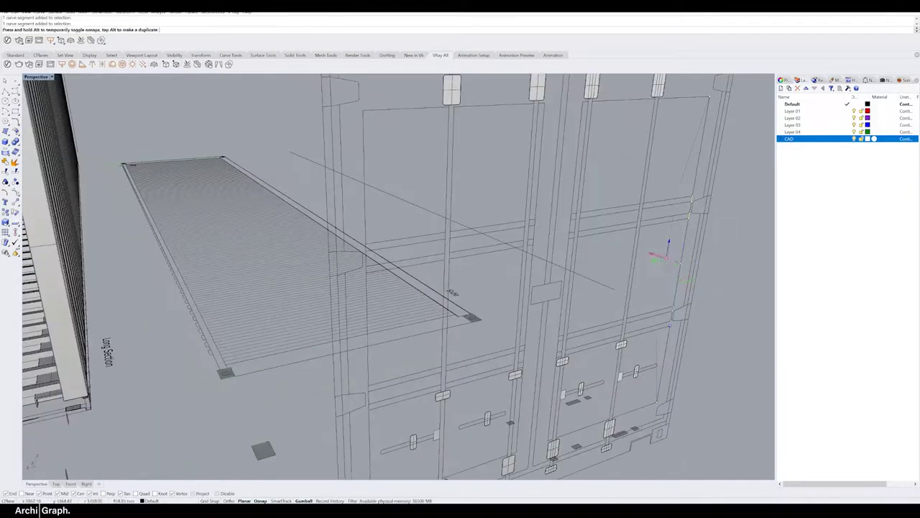
pyautogui.scroll(3, 687, 224)
pyautogui.click(683, 217)
pyautogui.scroll(-5, 683, 218)
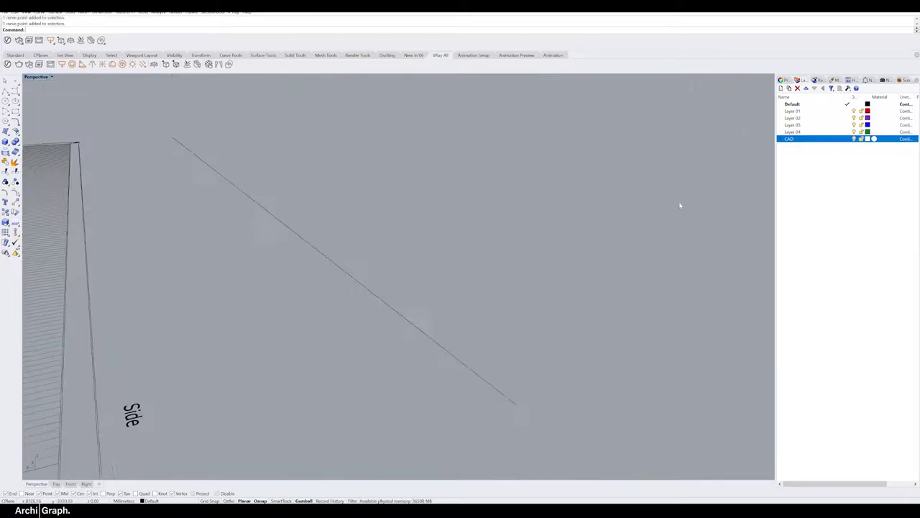
pyautogui.scroll(-3, 431, 259)
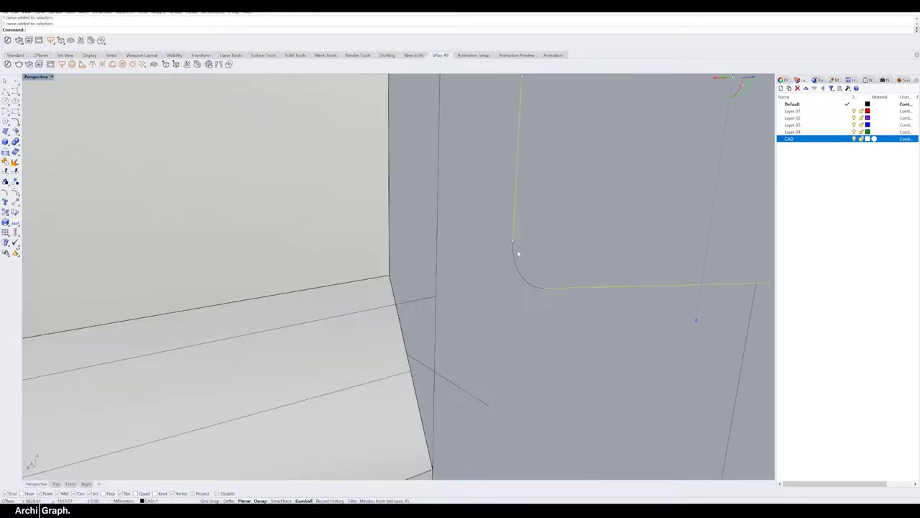
pyautogui.click(663, 345)
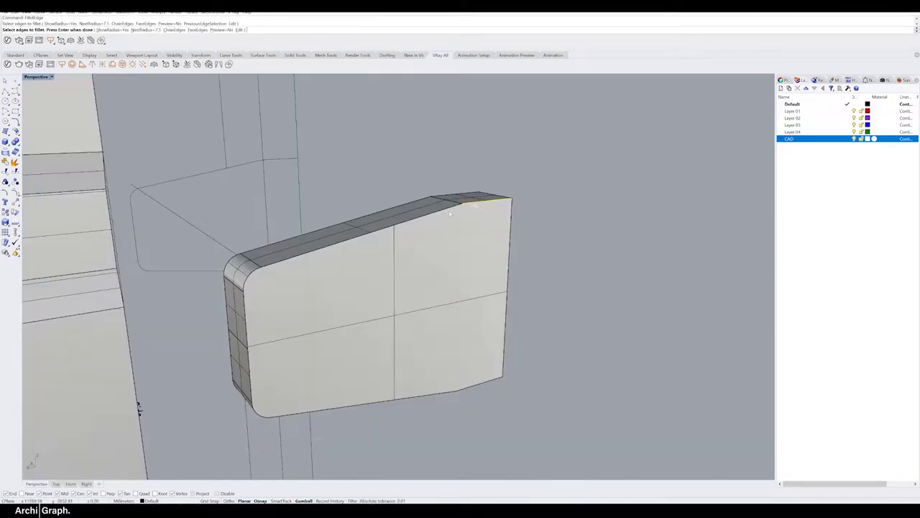
# Undo the edge fillet on the small plate and cancel the pending fillet prompt.
pyautogui.hotkey('ctrl', 'z')
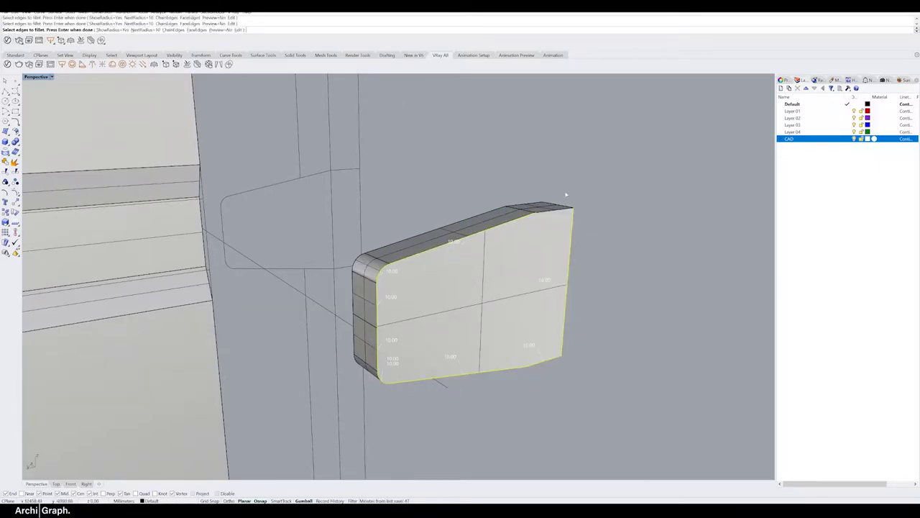
pyautogui.hotkey('ctrl', 'z')
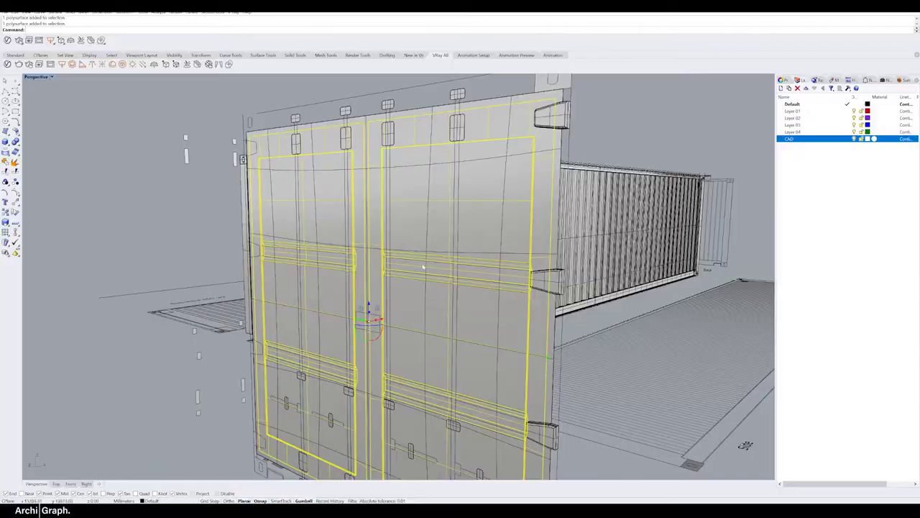
# Orbit around the container and select the horizontal door rod curve.
pyautogui.moveTo(423, 267); pyautogui.dragTo(454, 189, button='right')
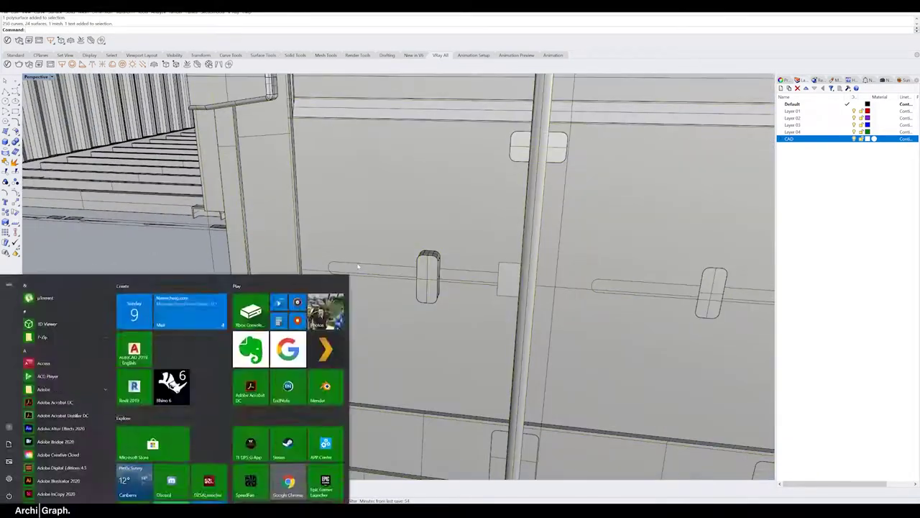
pyautogui.click(359, 268)
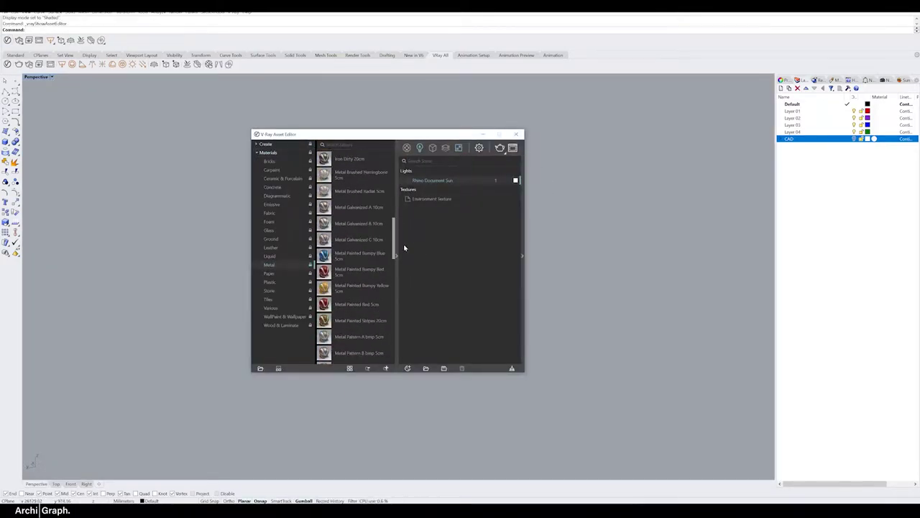
pyautogui.moveTo(434, 285); pyautogui.dragTo(434, 285)
pyautogui.scroll(-5, 370, 264)
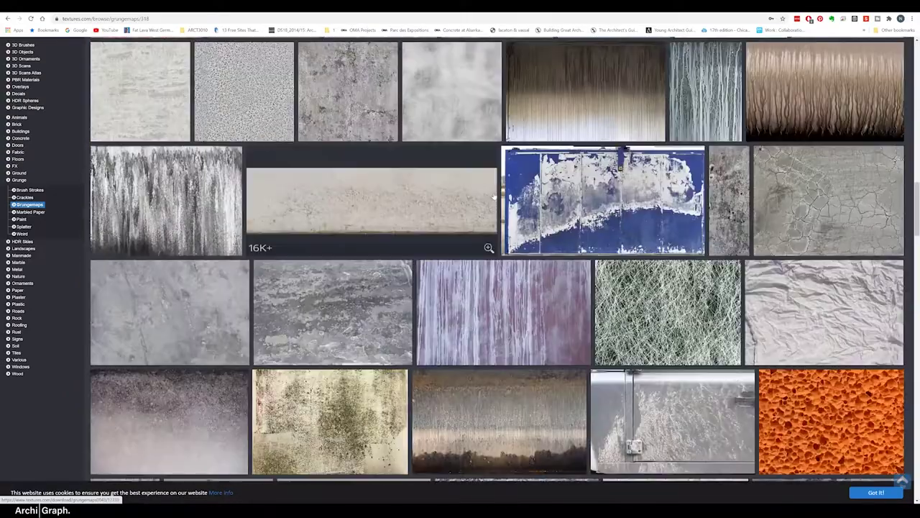
# Download the free size of a texture from the Metal > Rusted category.
pyautogui.scroll(-5, 497, 194)
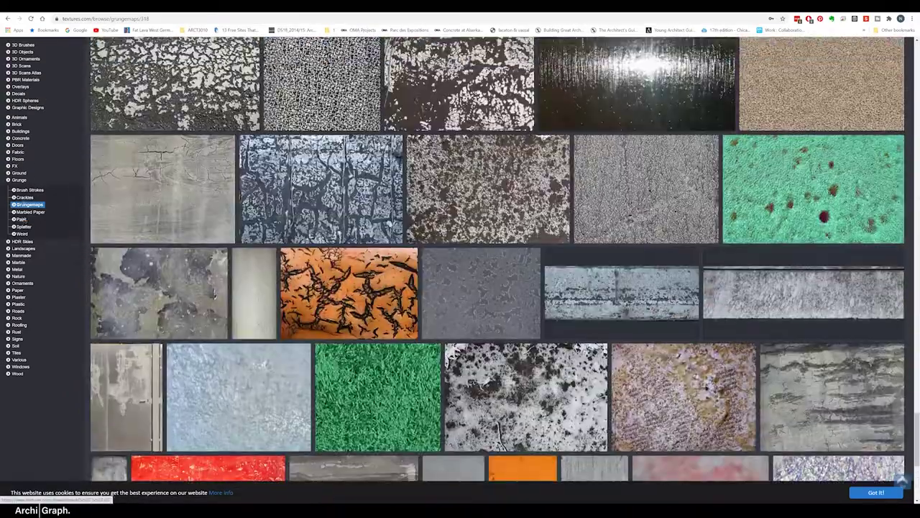
pyautogui.click(17, 269)
pyautogui.click(456, 348)
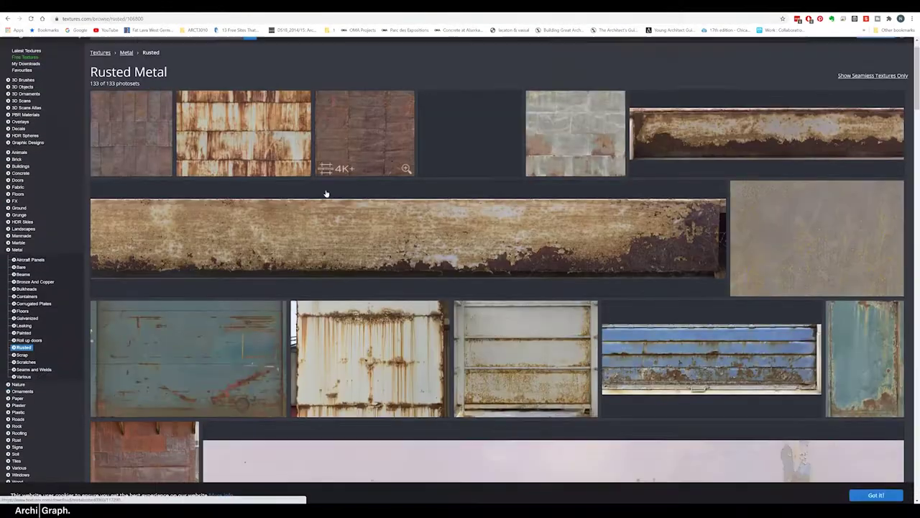
pyautogui.scroll(-5, 324, 195)
pyautogui.scroll(-5, 419, 134)
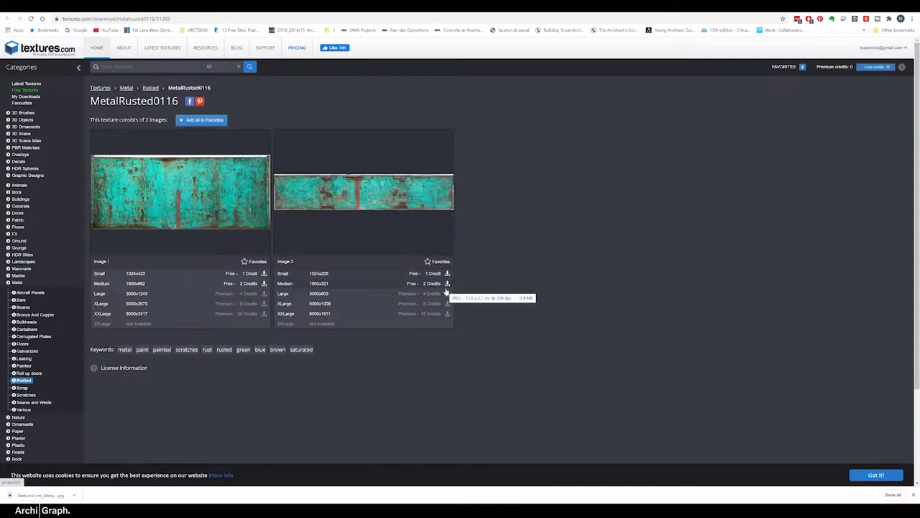
pyautogui.click(447, 283)
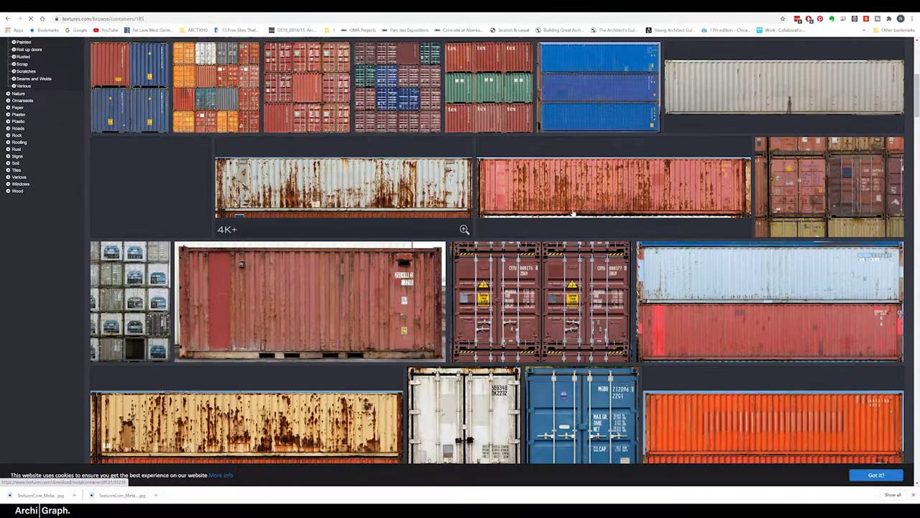
# Download the MetalContainers0131 shipping-container texture.
pyautogui.click(573, 213)
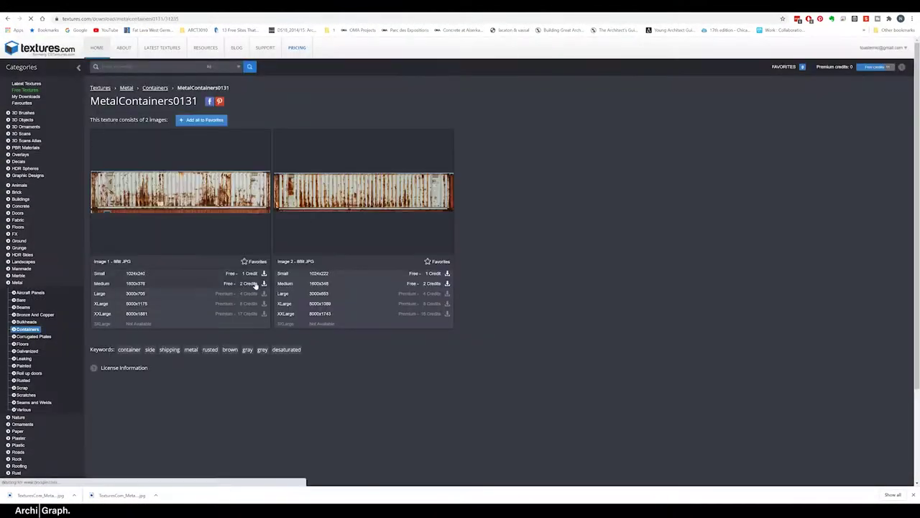
pyautogui.scroll(-10, 292, 296)
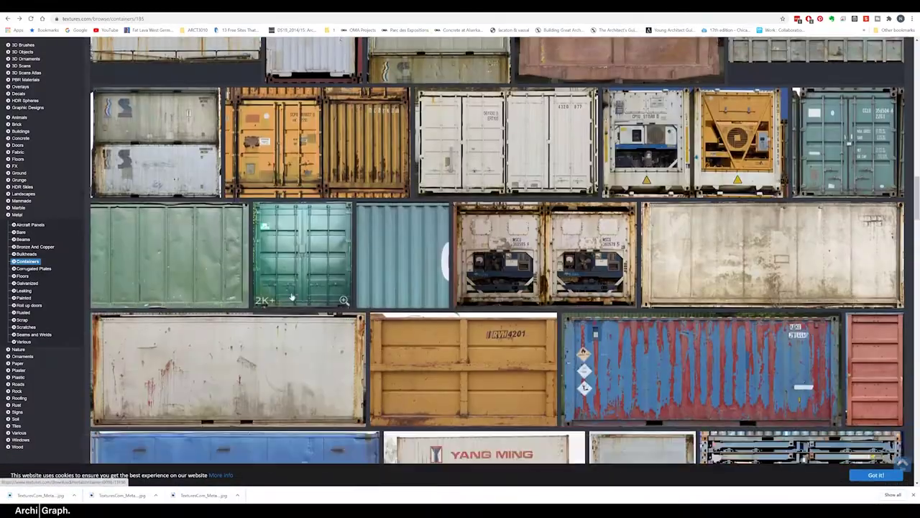
pyautogui.scroll(-10, 317, 287)
pyautogui.scroll(-10, 338, 280)
pyautogui.scroll(-5, 363, 269)
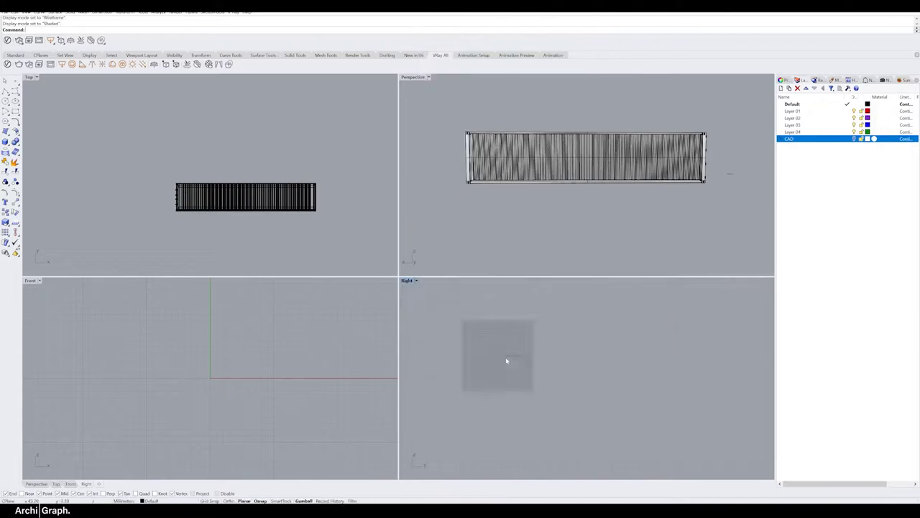
# Select all objects and turn off Interactive rendering in the V-Ray render settings.
pyautogui.click(500, 148)
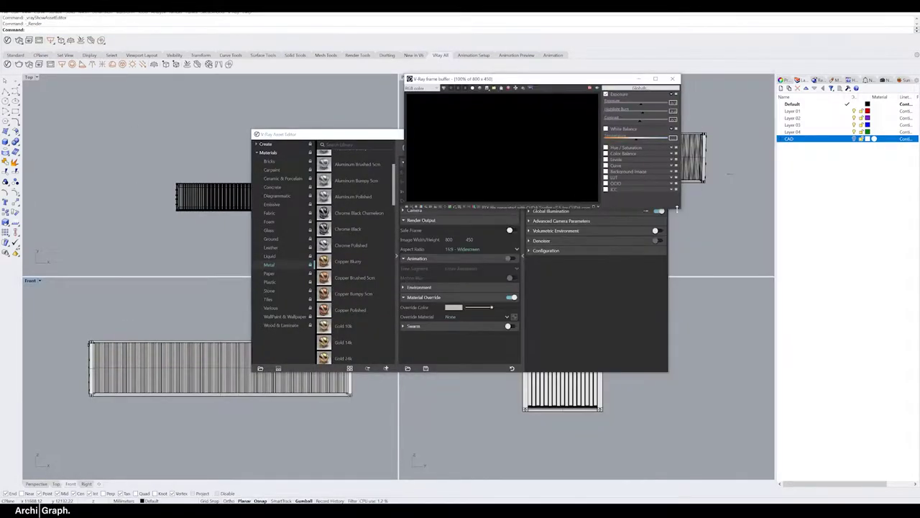
pyautogui.click(682, 88)
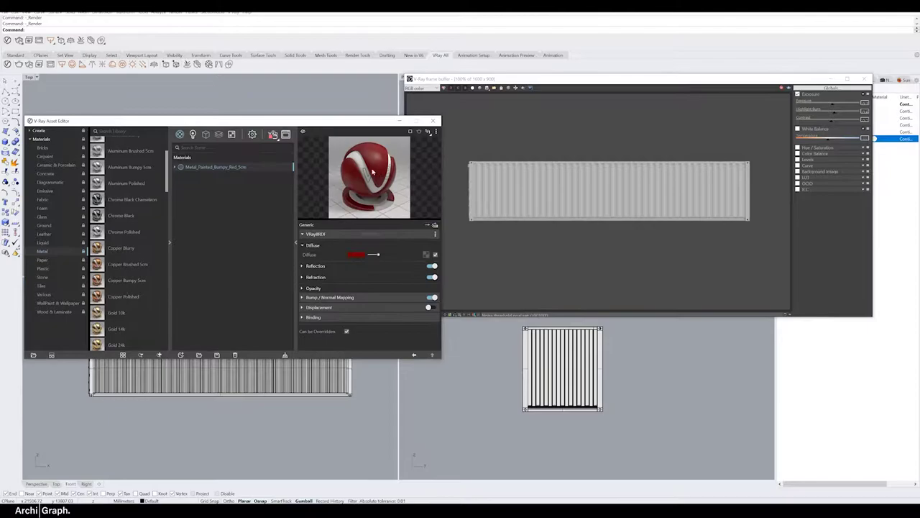
pyautogui.hotkey('ctrl', 'a')
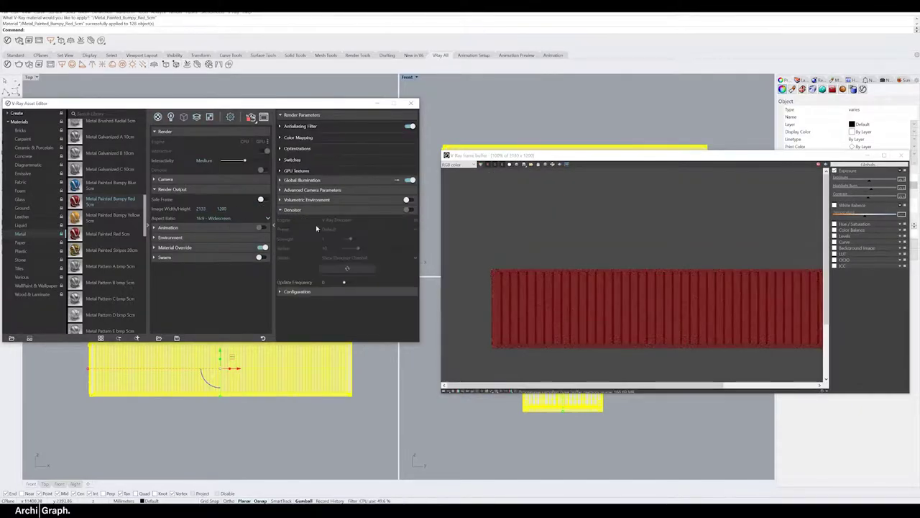
pyautogui.scroll(-2, 643, 288)
pyautogui.click(264, 150)
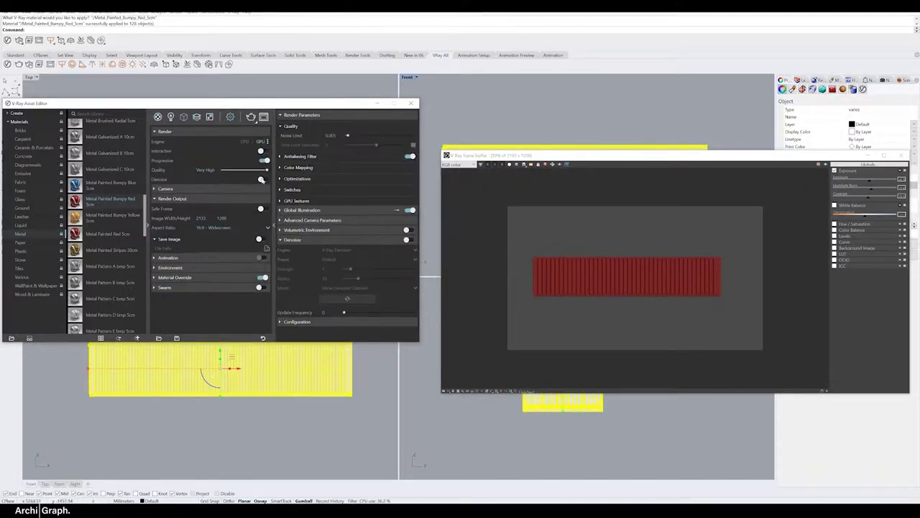
pyautogui.click(250, 117)
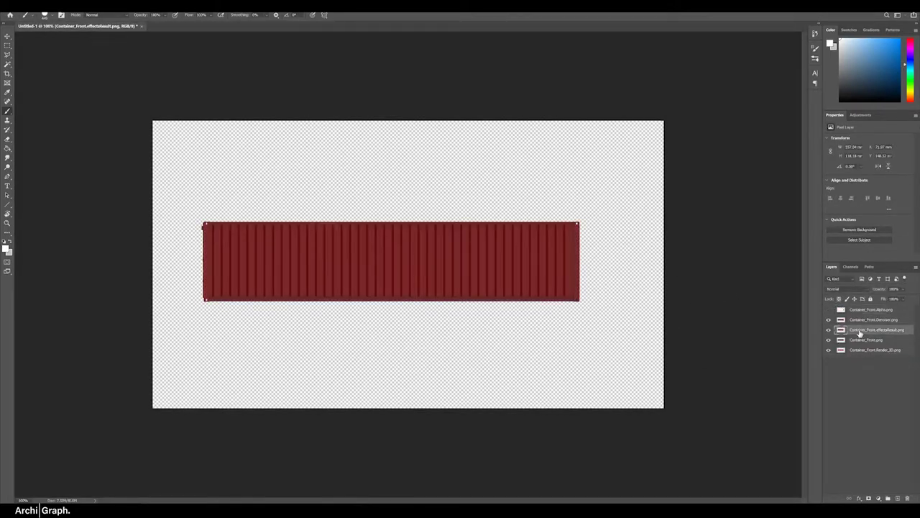
# Open the MetalContainers0183 VERGREEN texture page on textures.com.
pyautogui.scroll(-2, 464, 345)
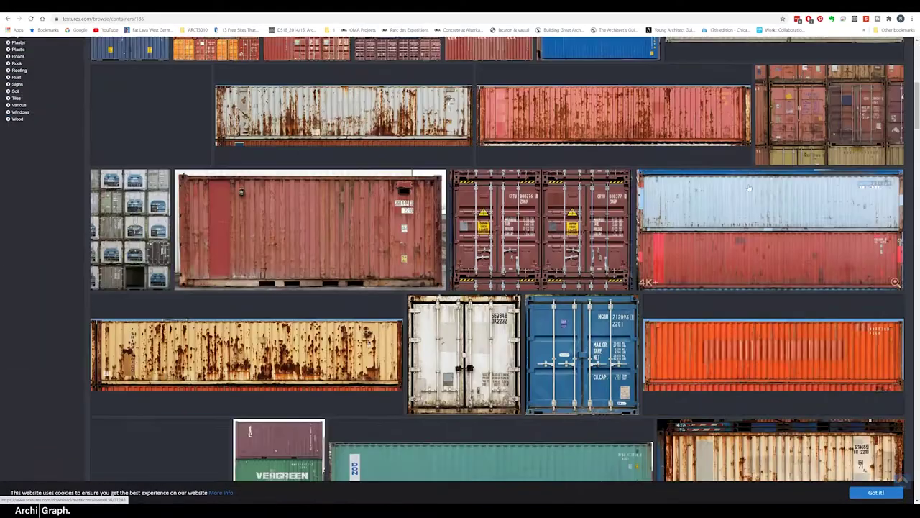
pyautogui.rightClick(616, 193)
pyautogui.scroll(-2, 369, 308)
pyautogui.scroll(-5, 369, 308)
pyautogui.scroll(-5, 369, 308)
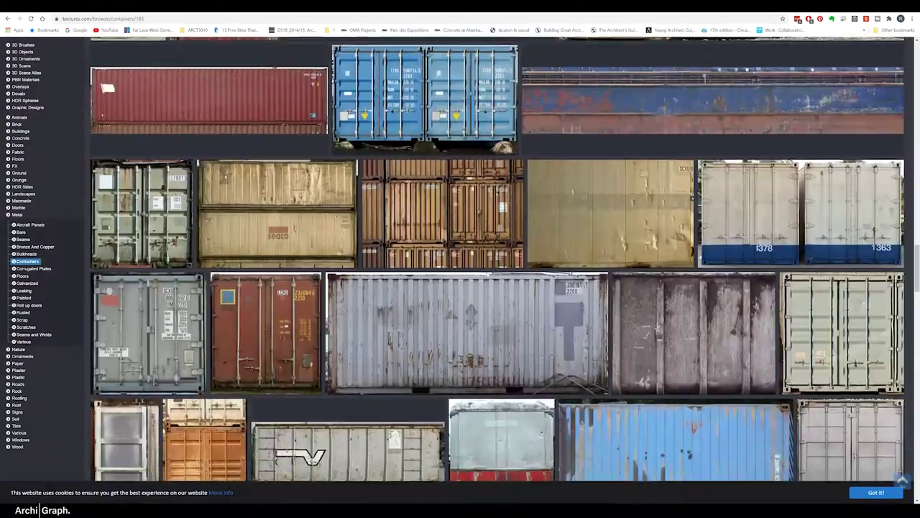
pyautogui.scroll(-5, 369, 308)
pyautogui.scroll(-5, 369, 307)
pyautogui.click(329, 265)
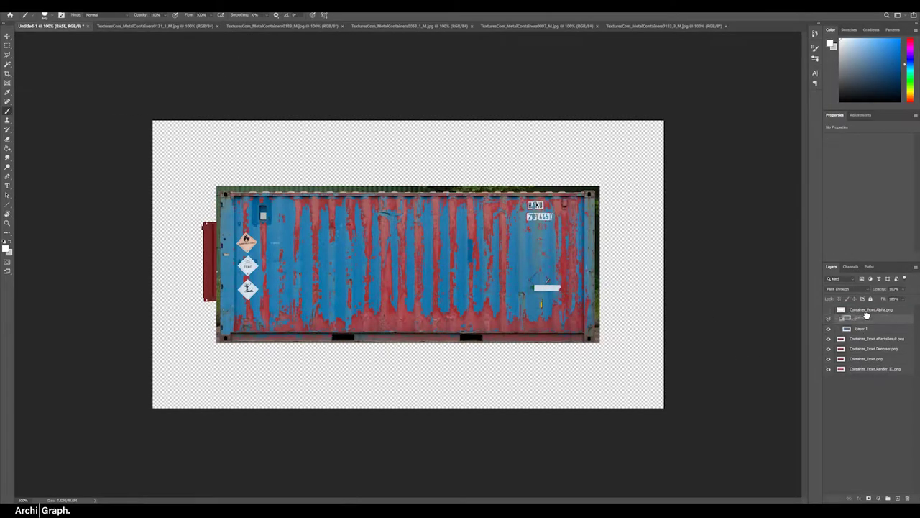
# Shrink the blue container texture over the red container, nudge the recoloured copy right, and resize the mask brush.
pyautogui.hotkey('ctrl', 't')
pyautogui.moveTo(569, 211); pyautogui.dragTo(365, 255)
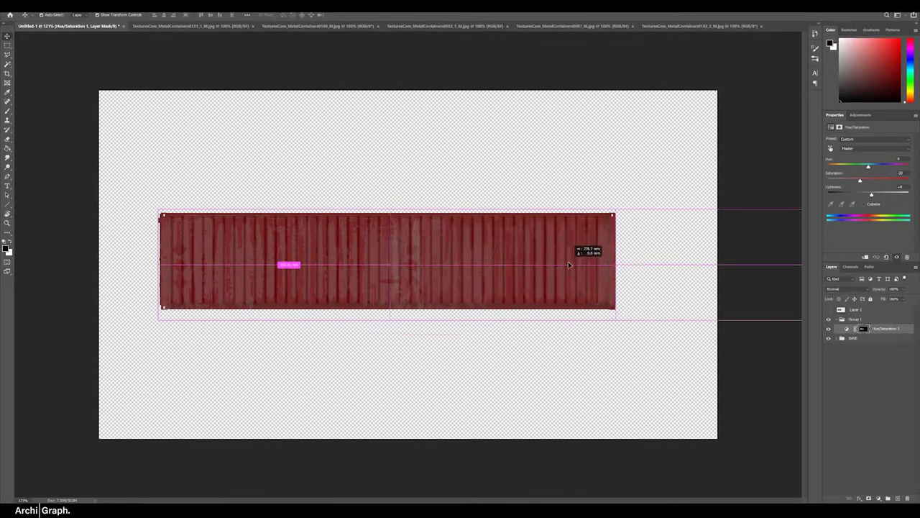
pyautogui.keyDown('alt'); pyautogui.moveTo(568, 261); pyautogui.dragTo(554, 264); pyautogui.keyUp('alt')
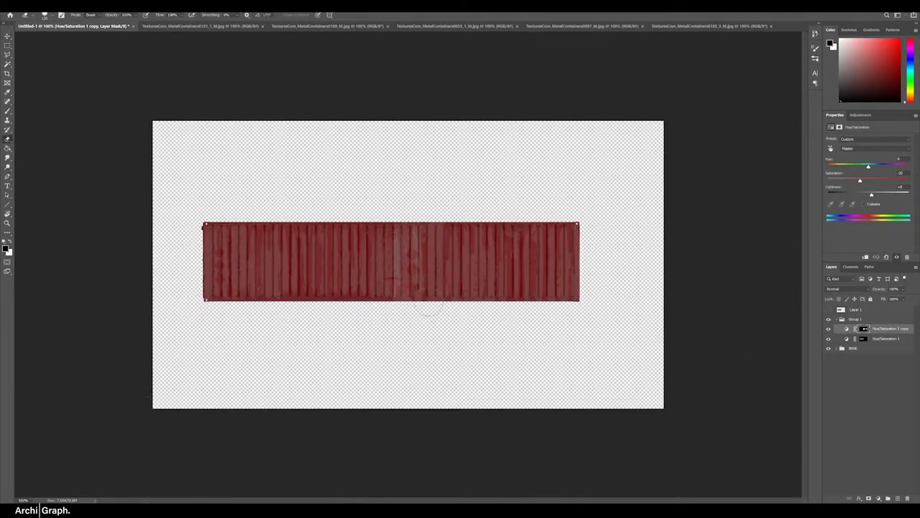
pyautogui.keyDown('alt'); pyautogui.moveTo(438, 196); pyautogui.dragTo(427, 198, button='right'); pyautogui.keyUp('alt')
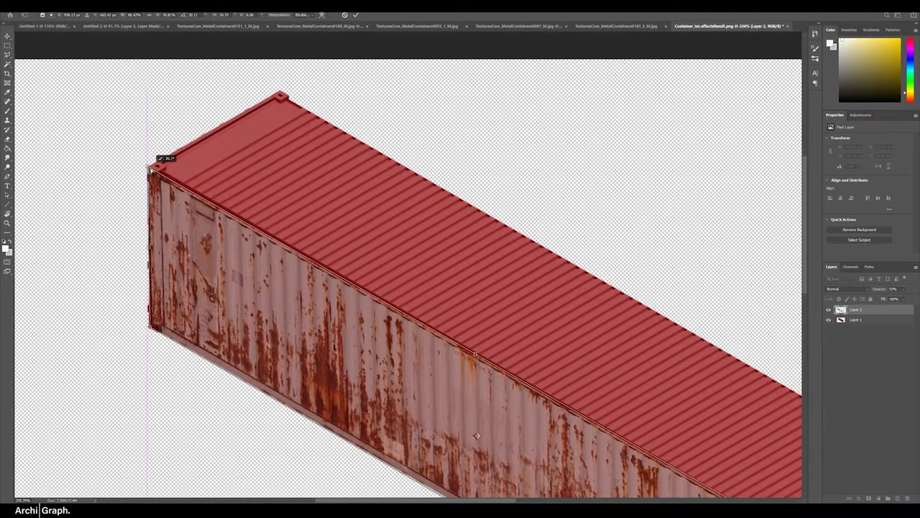
# Shrink the pasted blue rust texture to fit the container's side.
pyautogui.hotkey('ctrl', '0')
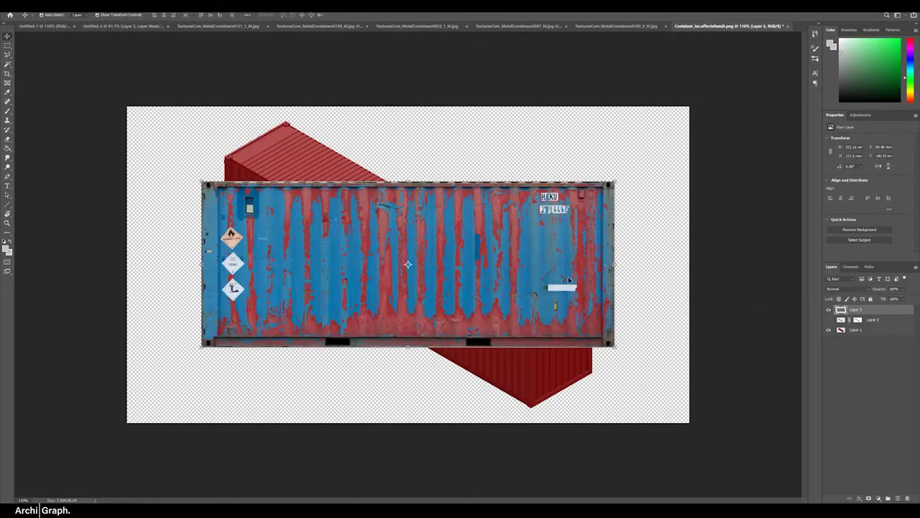
pyautogui.moveTo(612, 185); pyautogui.dragTo(440, 271)
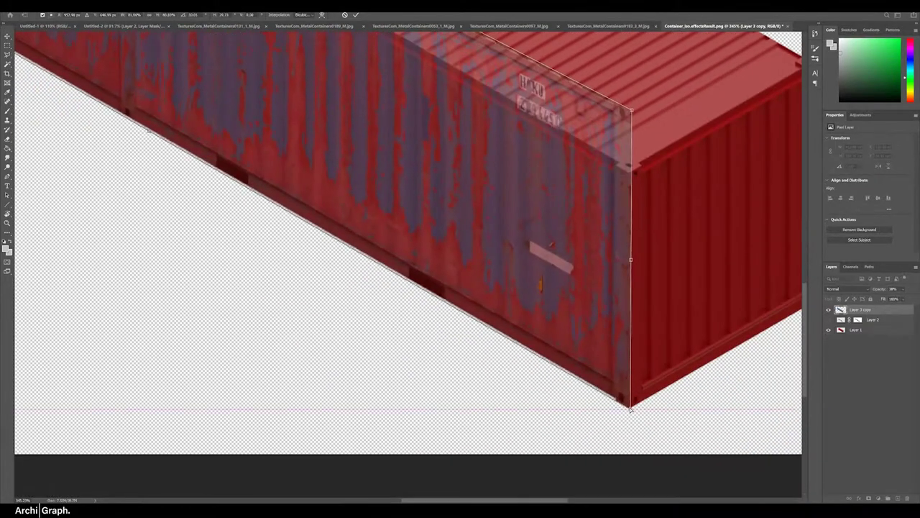
pyautogui.press('Return')
pyautogui.hotkey('ctrl', '1')
# Set the paint texture layer's blend mode to Hard Light.
pyautogui.click(847, 288)
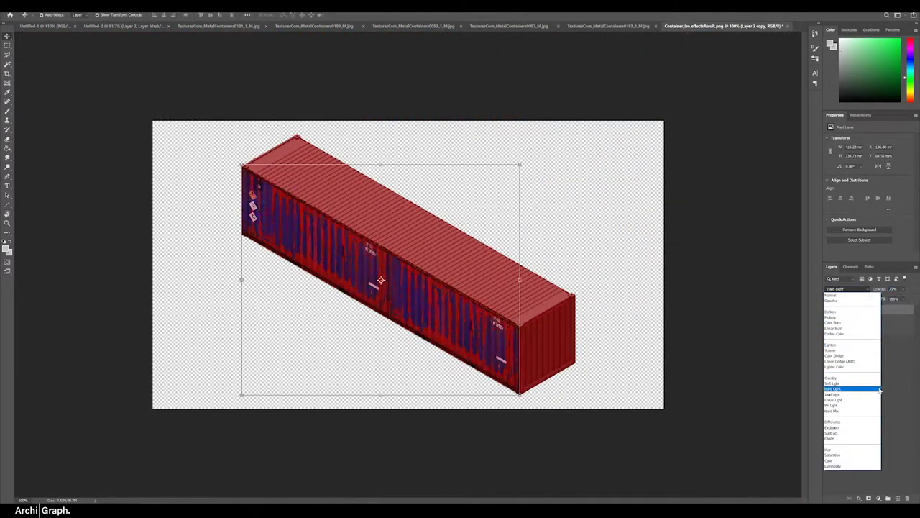
pyautogui.click(834, 389)
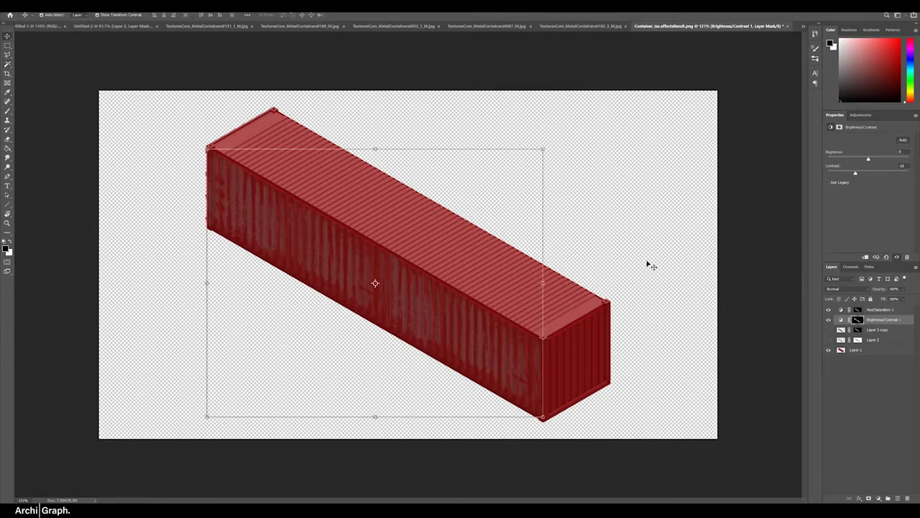
pyautogui.rightClick(300, 161)
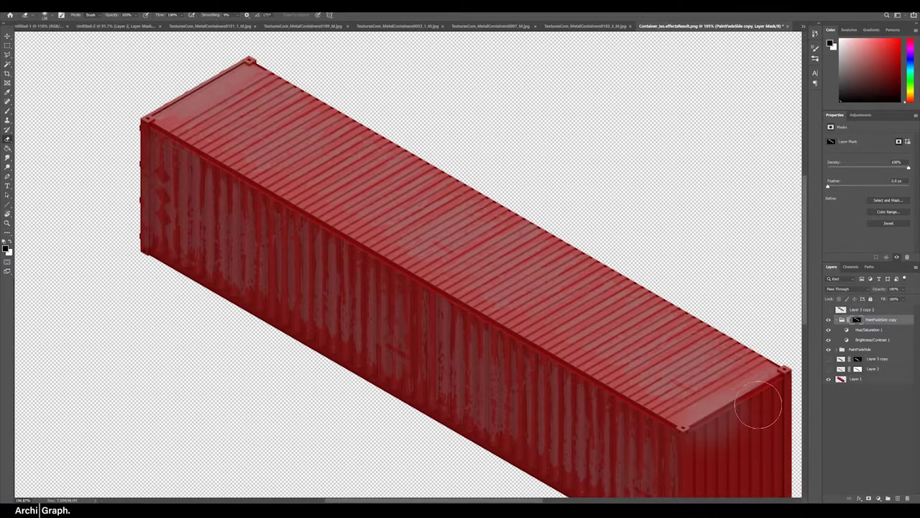
pyautogui.hotkey('ctrl', '0')
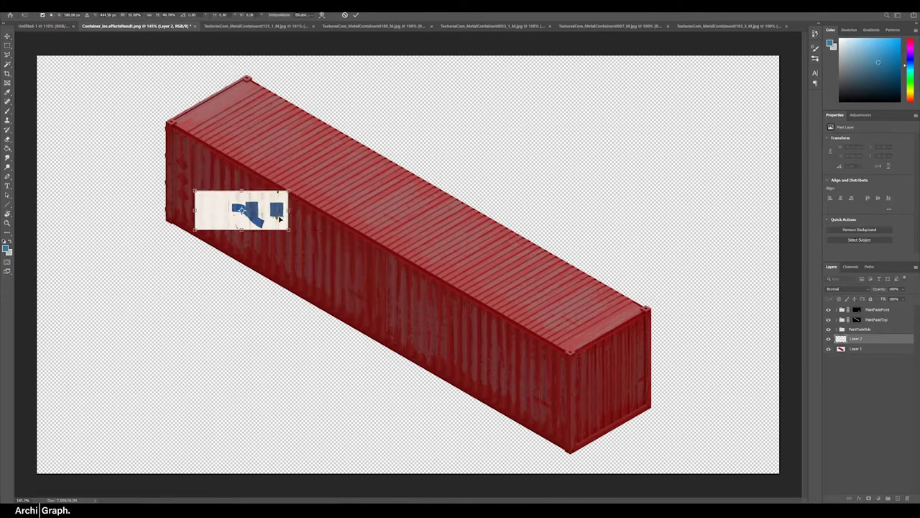
# Move the decal up and shrink the VERGREEN lettering on the container's side.
pyautogui.moveTo(252, 245); pyautogui.dragTo(253, 215)
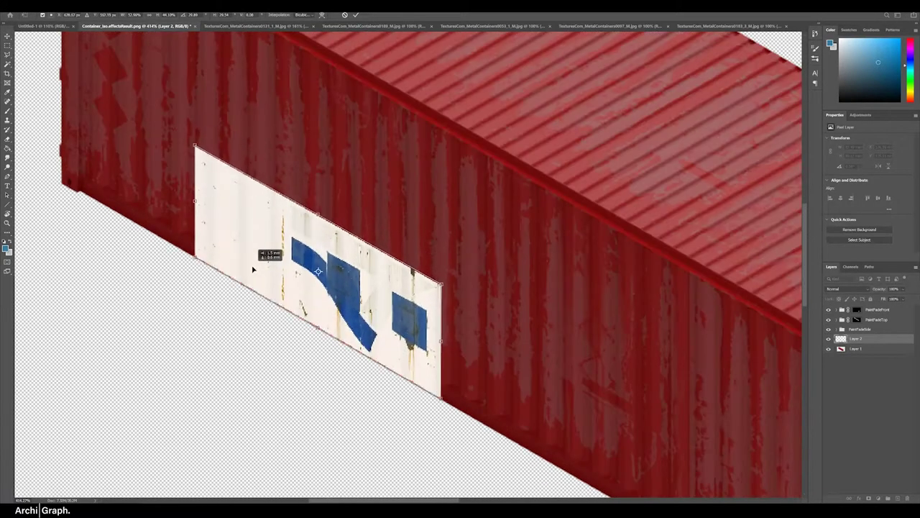
pyautogui.press('Return')
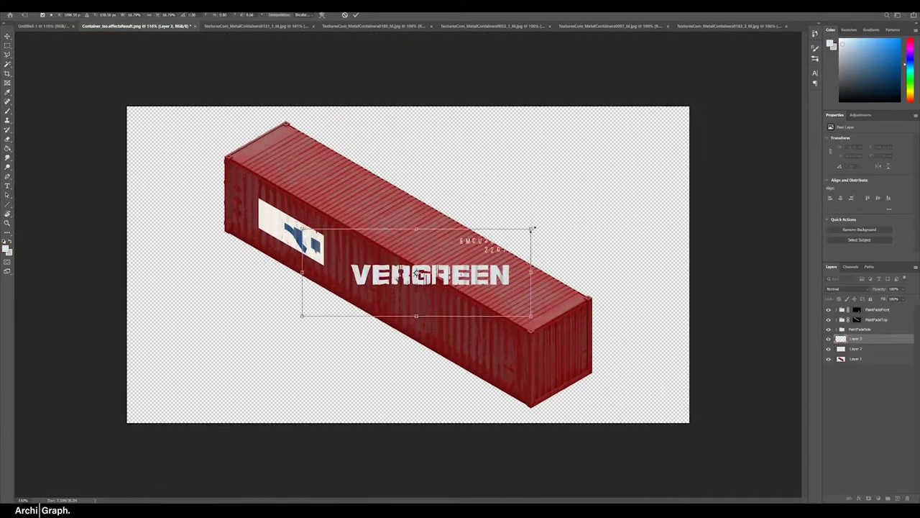
pyautogui.moveTo(416, 274); pyautogui.dragTo(400, 265)
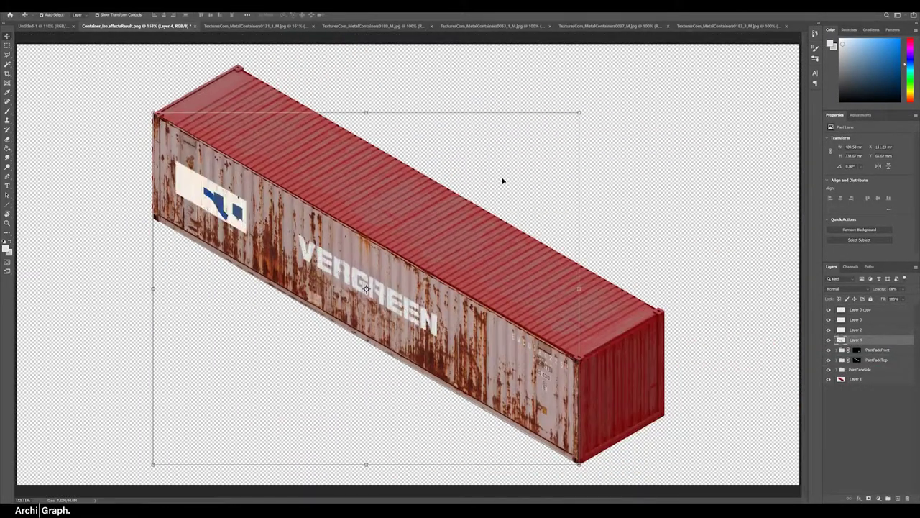
# Multiply the rust texture, lower its copy's opacity, and move both rust layers to the top.
pyautogui.click(847, 288)
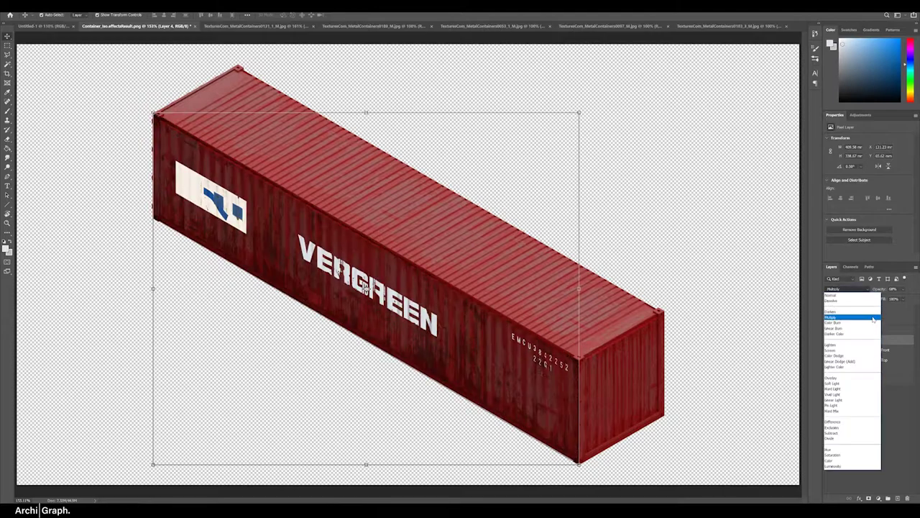
pyautogui.click(874, 319)
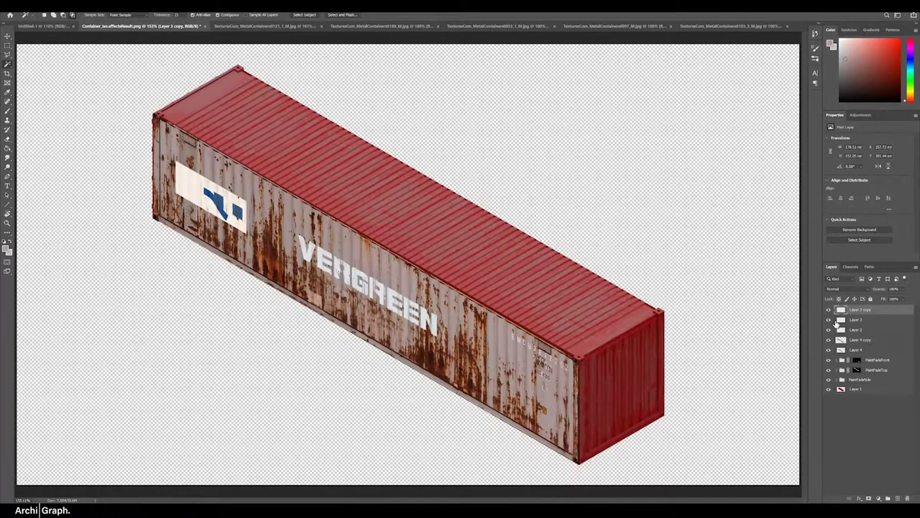
pyautogui.click(856, 339)
pyautogui.moveTo(894, 288); pyautogui.dragTo(890, 297)
pyautogui.hotkey('ctrl', '0')
pyautogui.keyDown('shift'); pyautogui.click(863, 349); pyautogui.keyUp('shift')
pyautogui.hotkey('ctrl', 'shift', ']')
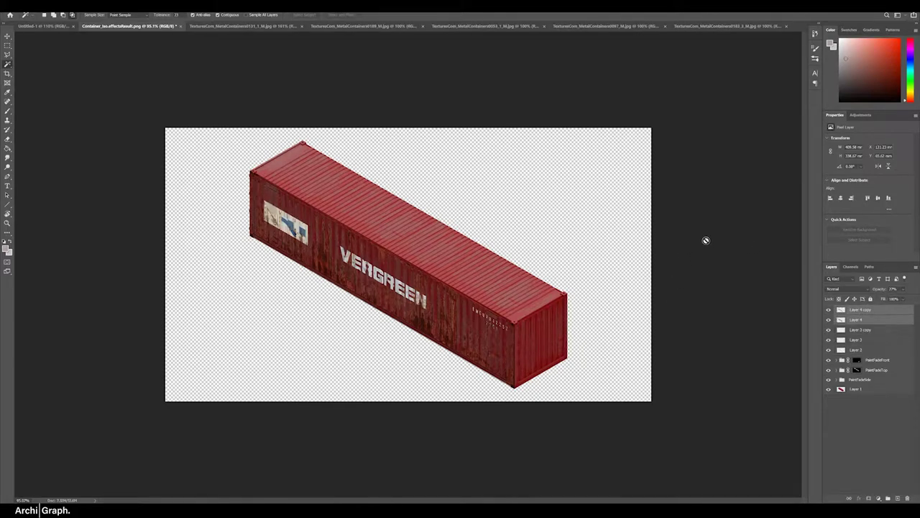
# Paste a rust texture and distort its corners onto the container's top face.
pyautogui.hotkey('ctrl', 'v')
pyautogui.hotkey('ctrl', 't')
pyautogui.keyDown('ctrl'); pyautogui.moveTo(232, 220); pyautogui.dragTo(302, 142); pyautogui.keyUp('ctrl')
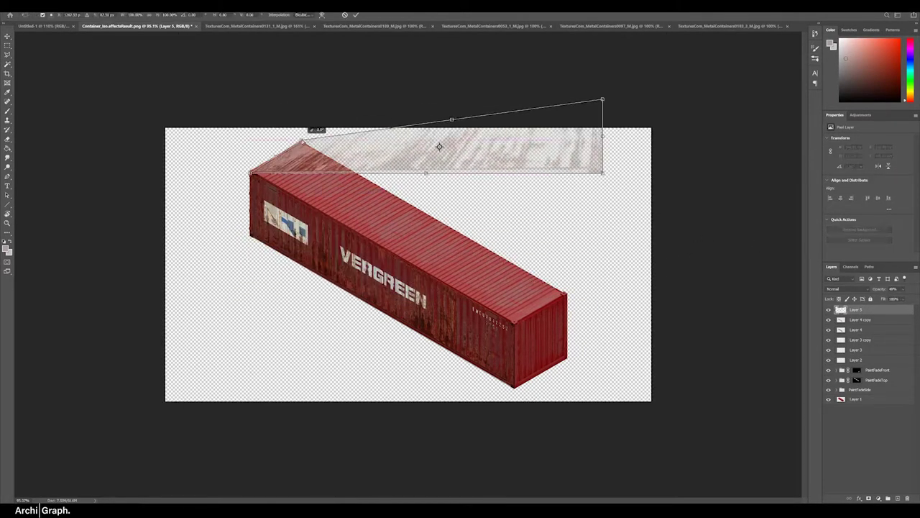
pyautogui.keyDown('ctrl'); pyautogui.moveTo(603, 173); pyautogui.dragTo(515, 318); pyautogui.keyUp('ctrl')
pyautogui.keyDown('ctrl'); pyautogui.moveTo(603, 99); pyautogui.dragTo(566, 294); pyautogui.keyUp('ctrl')
pyautogui.keyDown('alt'); pyautogui.scroll(8, 566, 293); pyautogui.keyUp('alt')
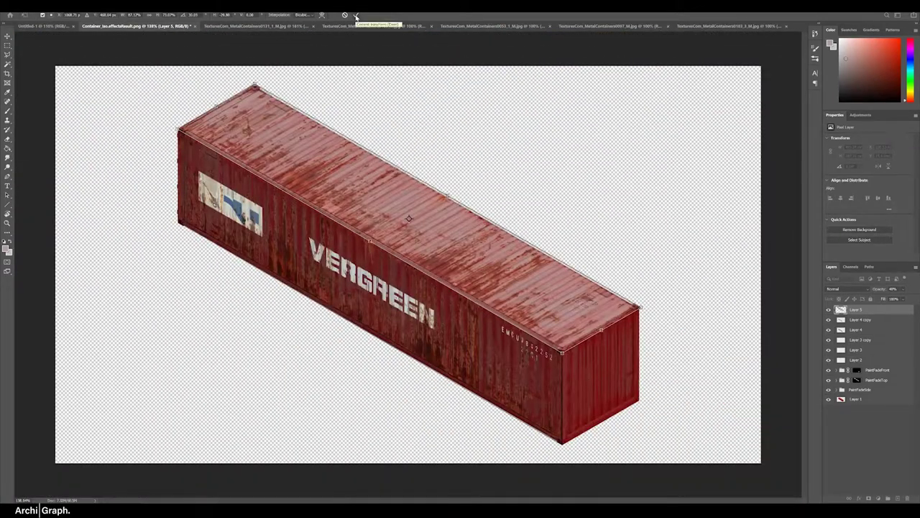
pyautogui.click(356, 16)
# Duplicate the rust layer, select the top face, and blend it with Multiply at 84% opacity.
pyautogui.hotkey('ctrl', 'j')
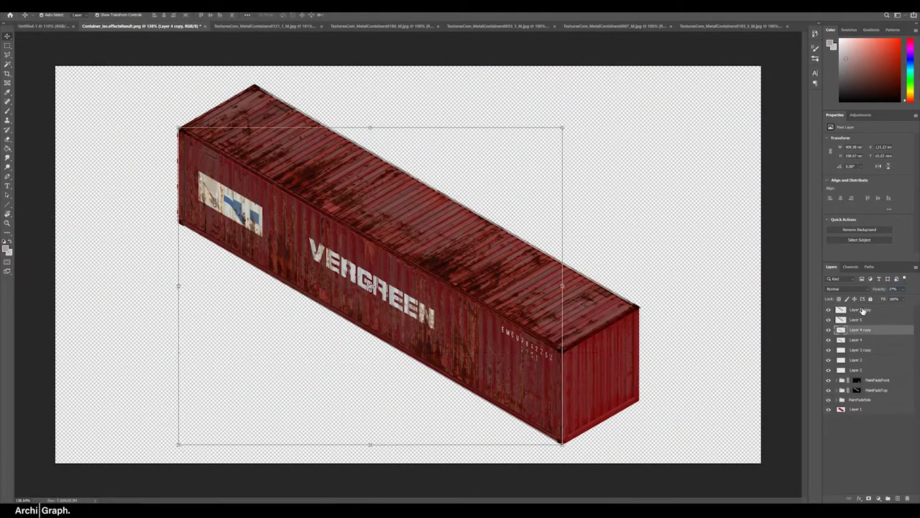
pyautogui.click(863, 310)
pyautogui.press('w')
pyautogui.click(369, 237)
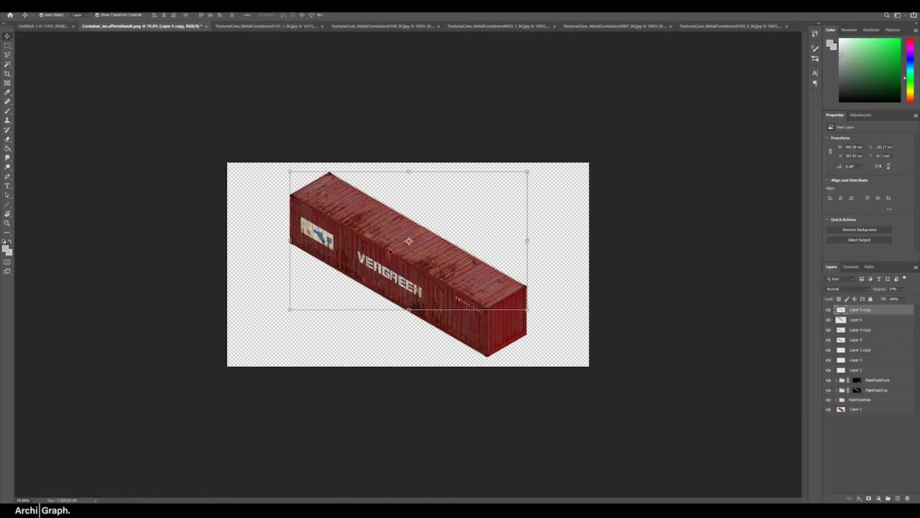
pyautogui.moveTo(908, 299); pyautogui.dragTo(906, 299)
pyautogui.click(848, 289)
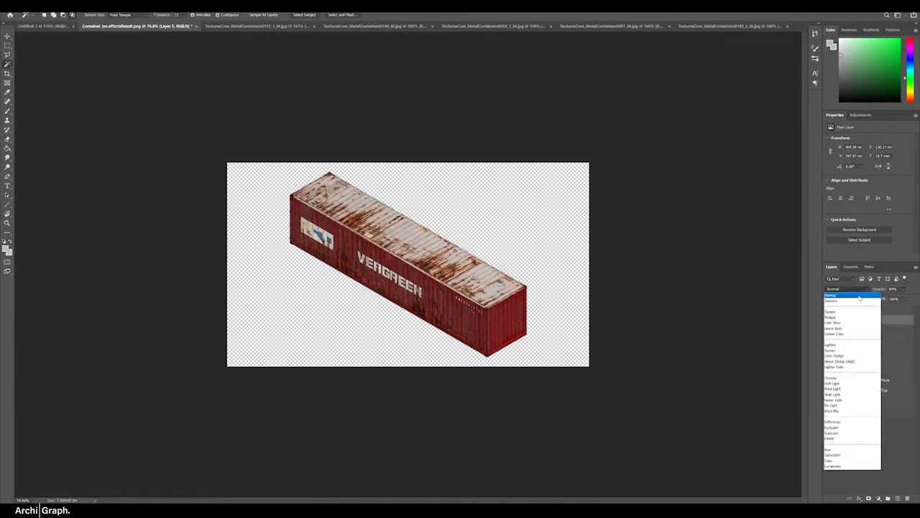
pyautogui.click(832, 384)
pyautogui.click(848, 288)
pyautogui.click(850, 318)
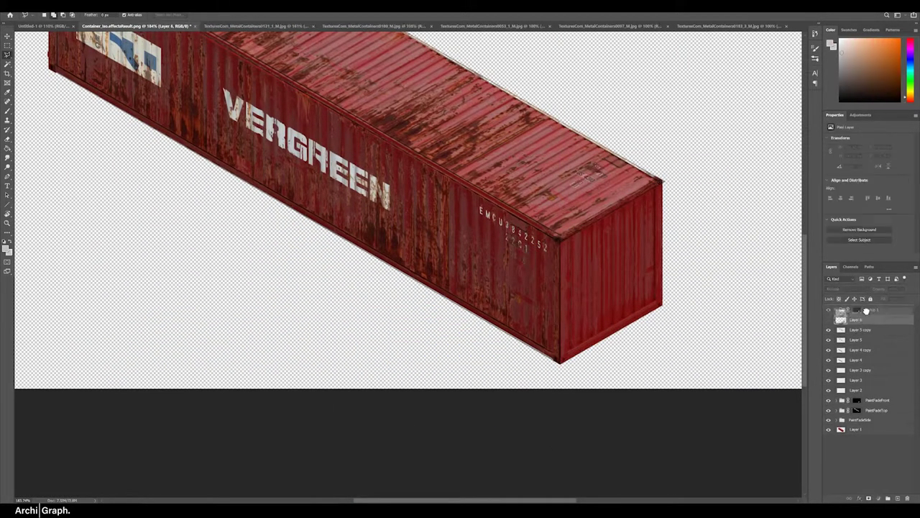
# Drag the rust texture's corners to distort it onto the container's end face.
pyautogui.keyDown('alt'); pyautogui.scroll(-3, 694, 266); pyautogui.keyUp('alt')
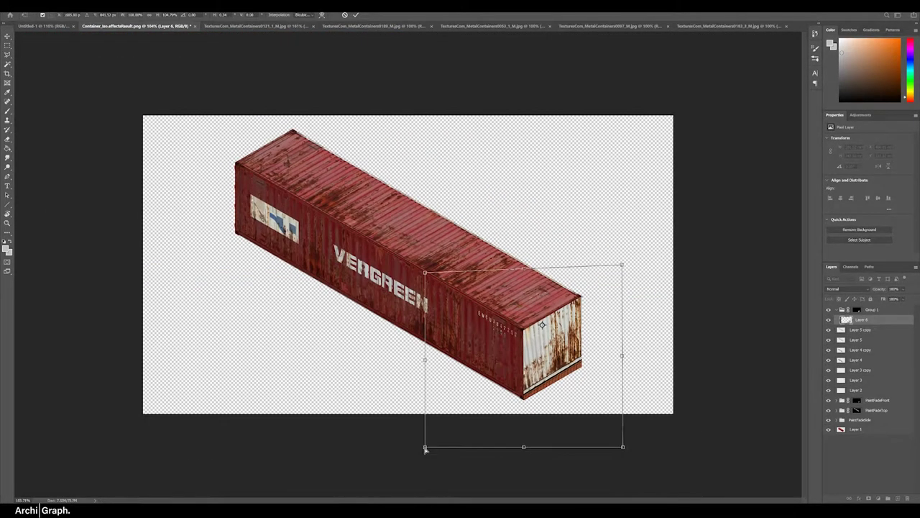
pyautogui.moveTo(621, 441); pyautogui.dragTo(624, 473)
pyautogui.moveTo(425, 267); pyautogui.dragTo(441, 282)
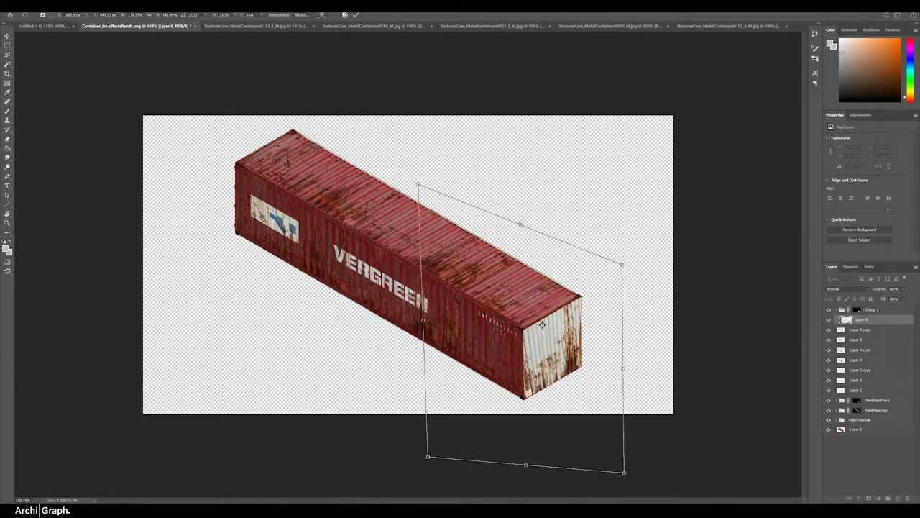